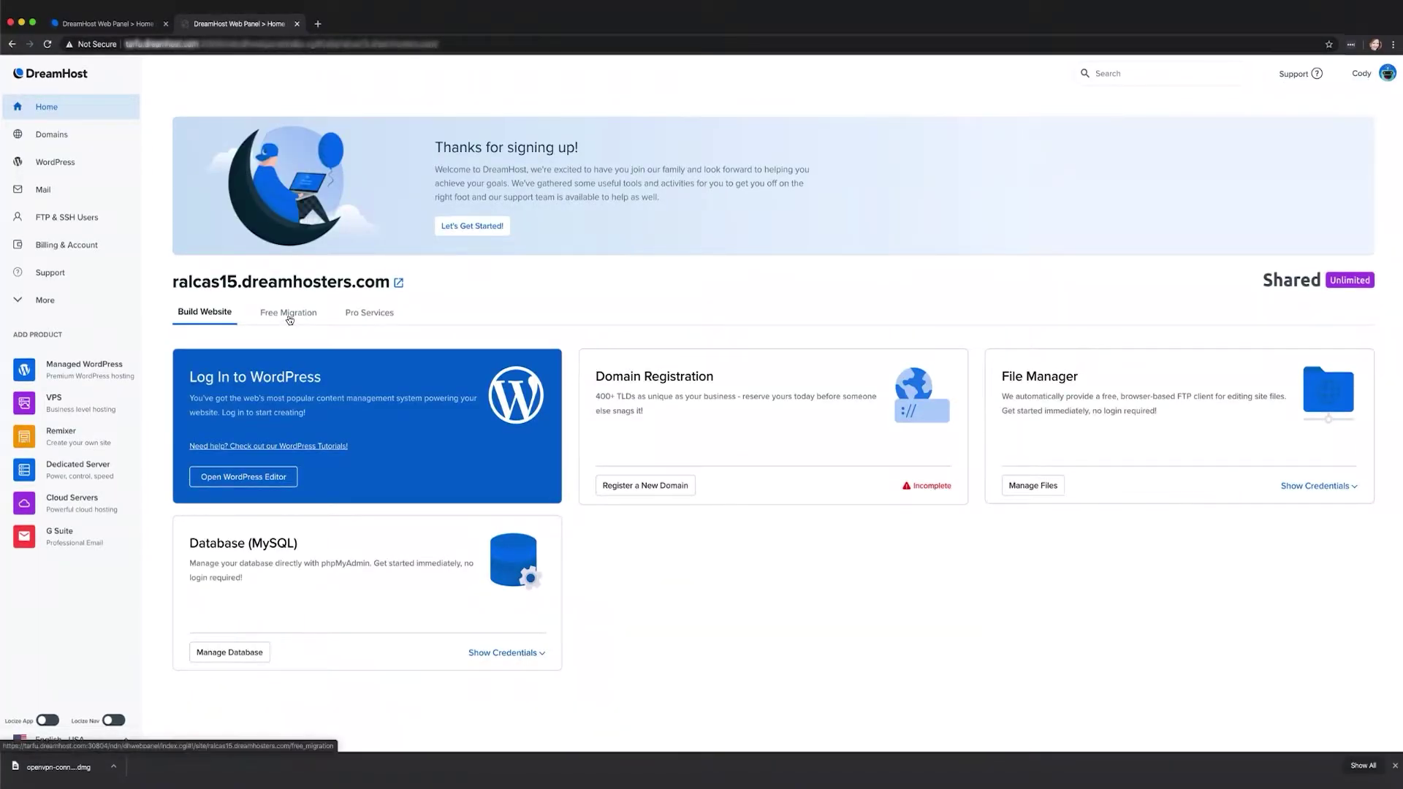
- Open DreamHost Panel's Free Migration page to show the migration plugin overview and key
click(288, 312)
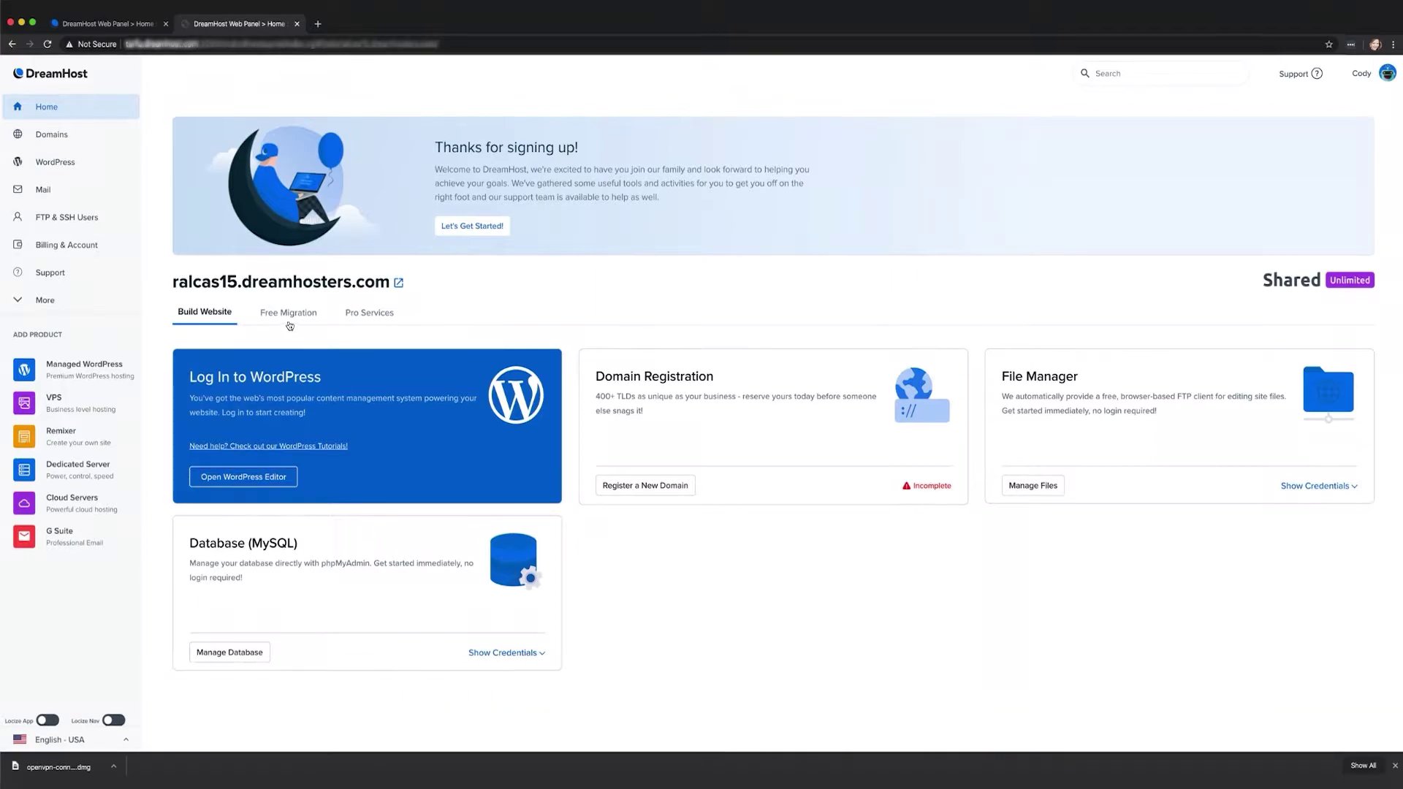
click(288, 314)
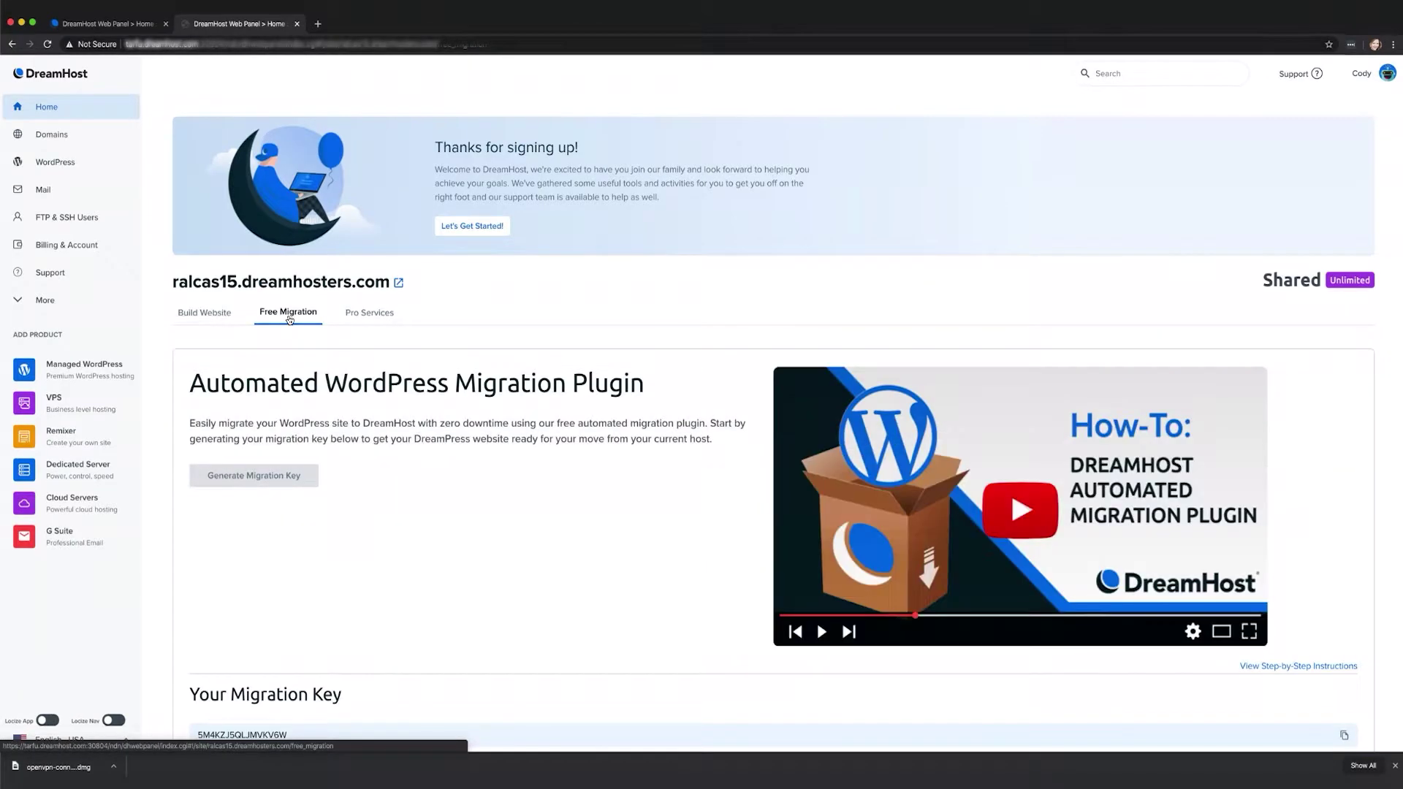
scroll(350, 409, down, 3)
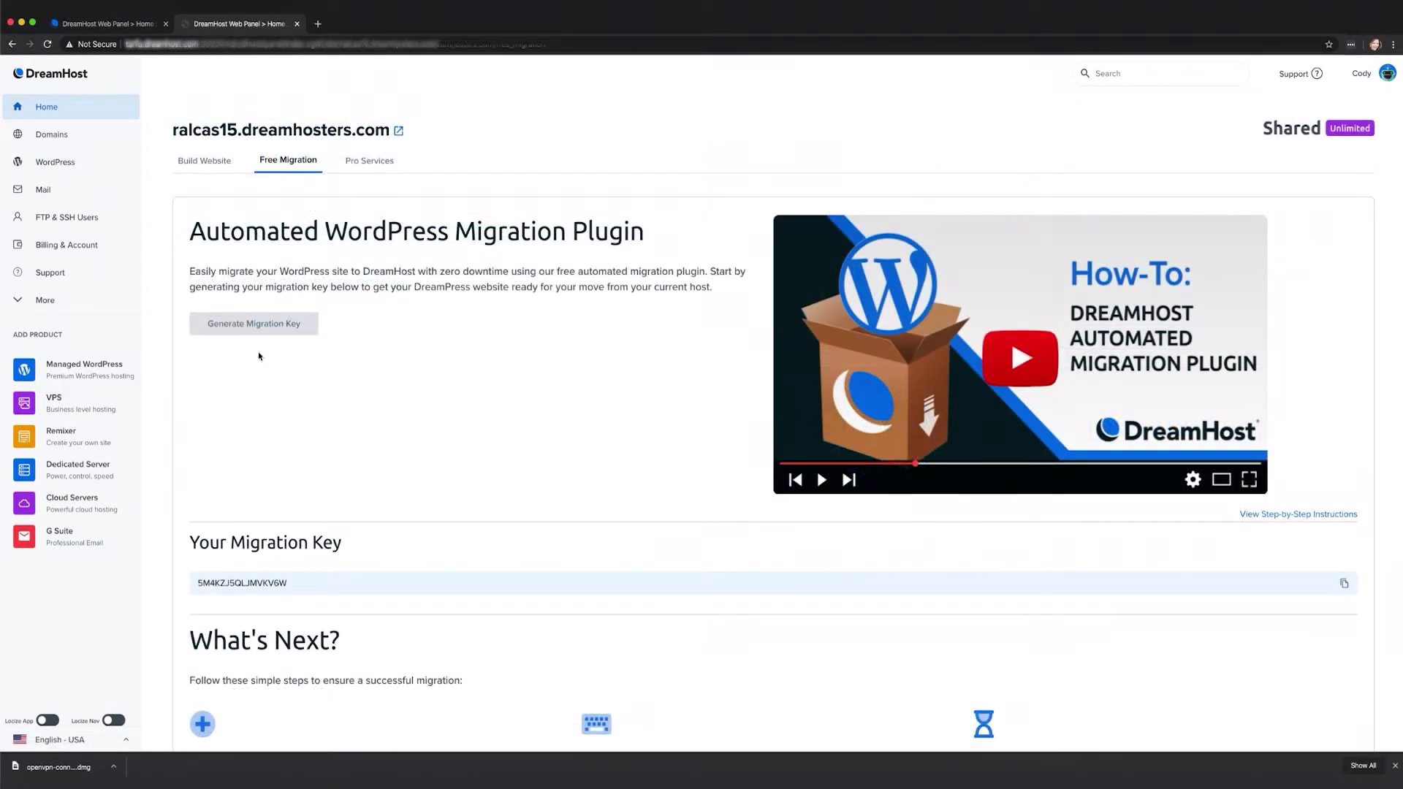
scroll(253, 342, down, 1)
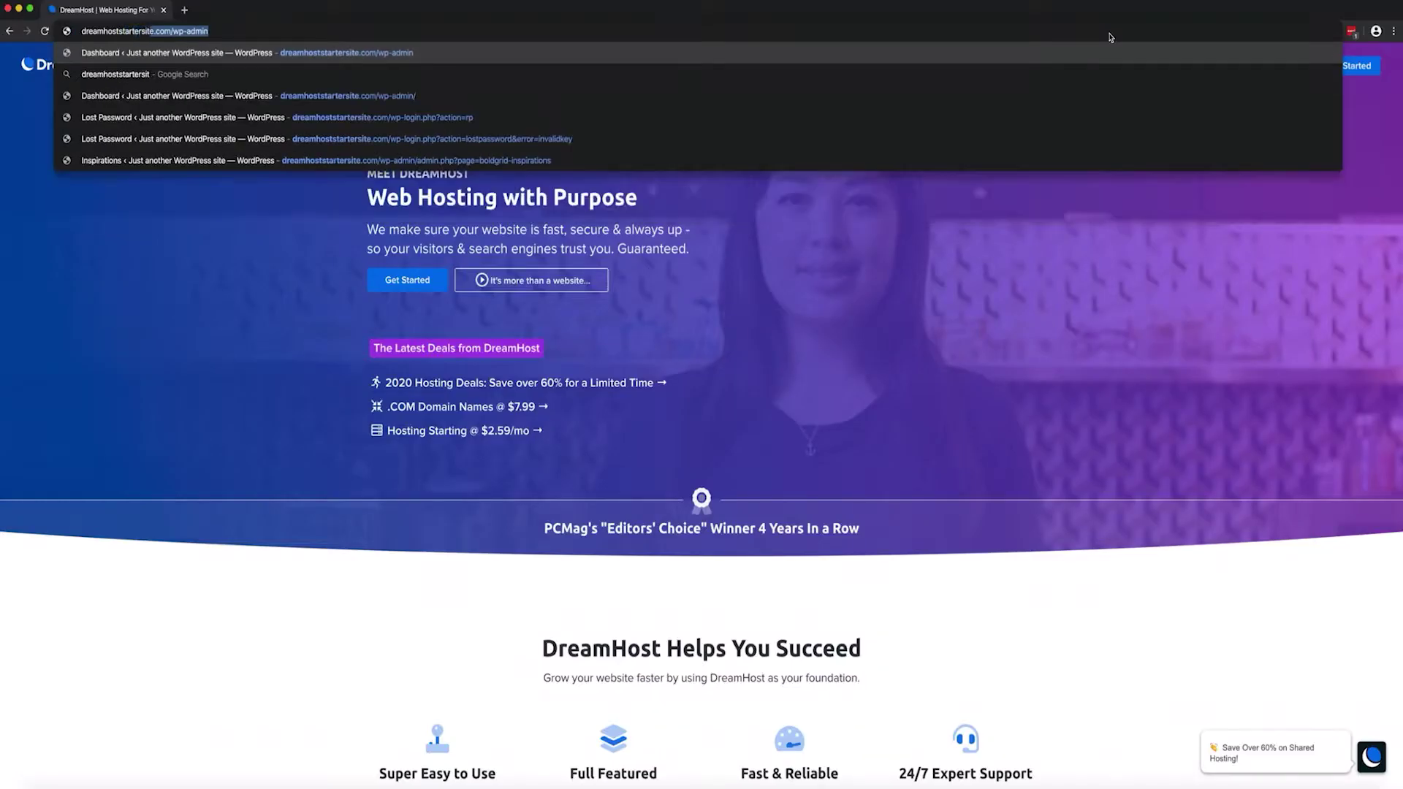
- Load the site's wp-admin login page and enter the username and password
key(Return)
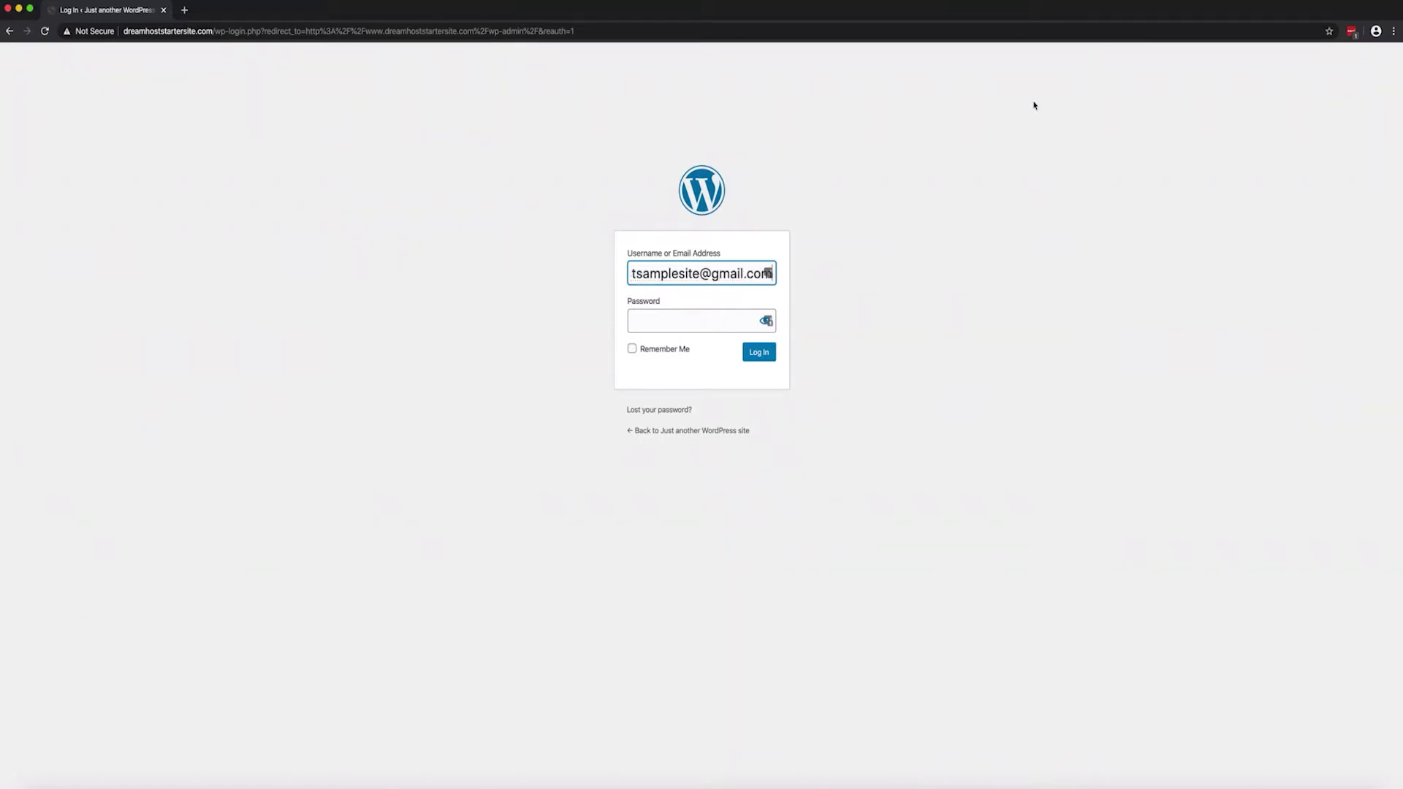
key(Tab)
text(•)
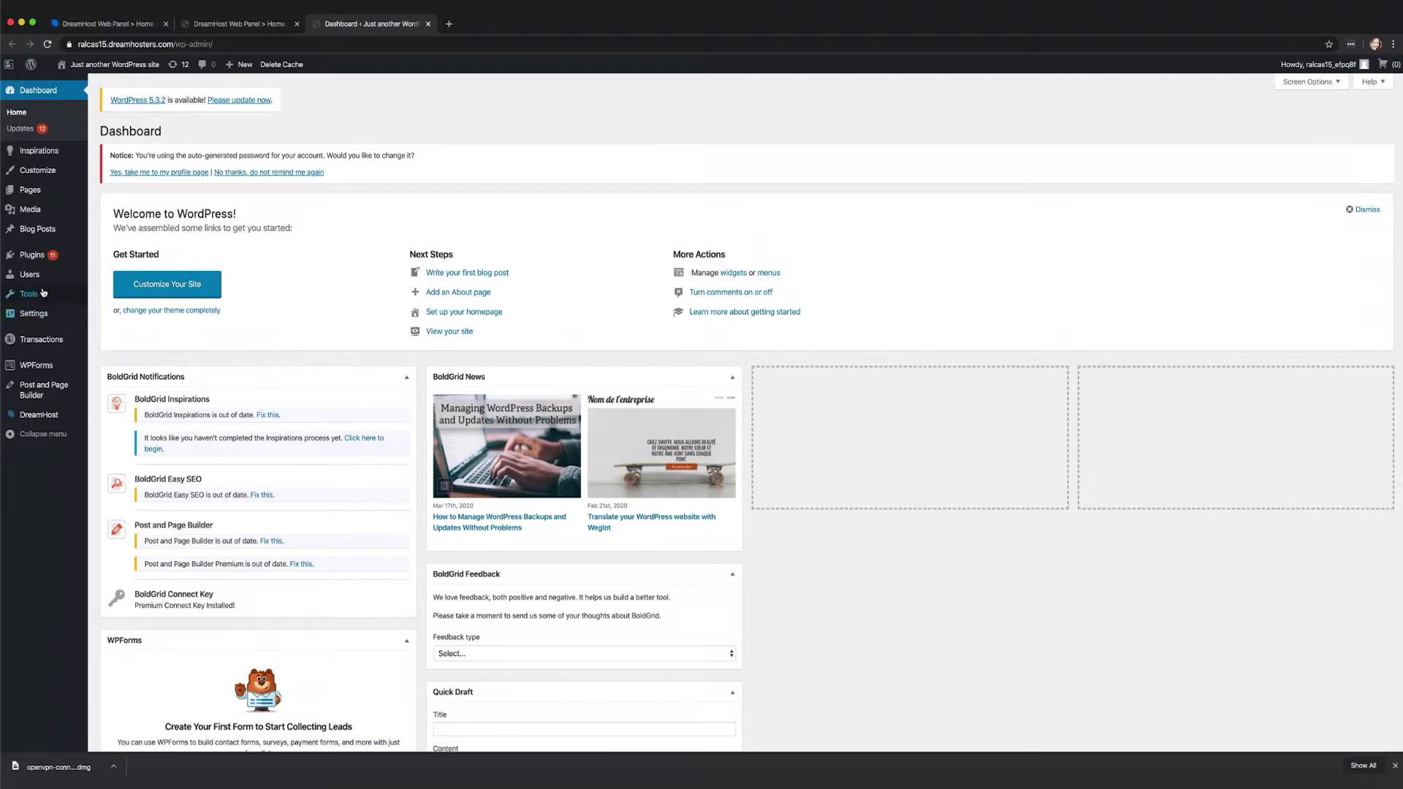
mouse_move(34, 254)
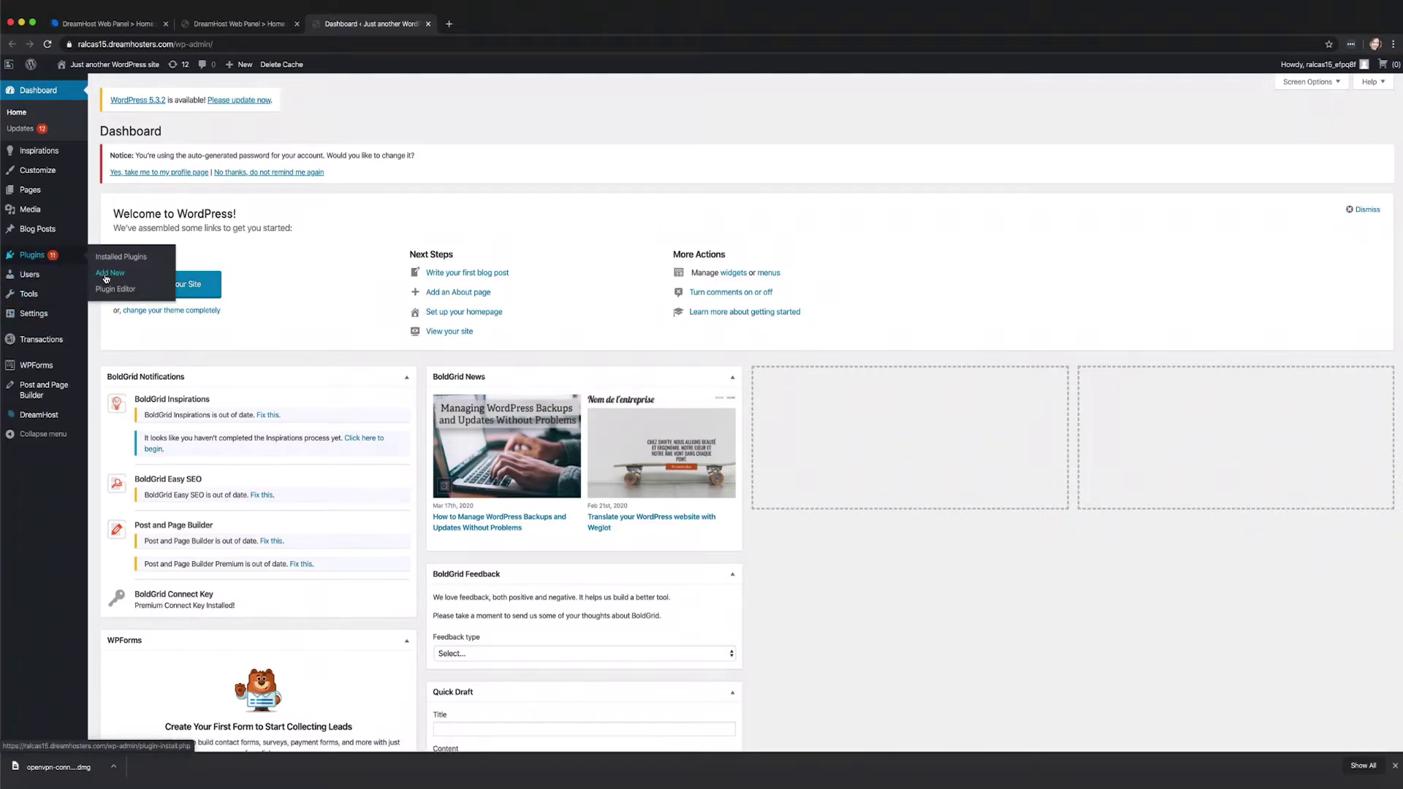
- Search the plugin directory for 'dreamhost automated migration' and install the plugin
click(109, 274)
click(1252, 214)
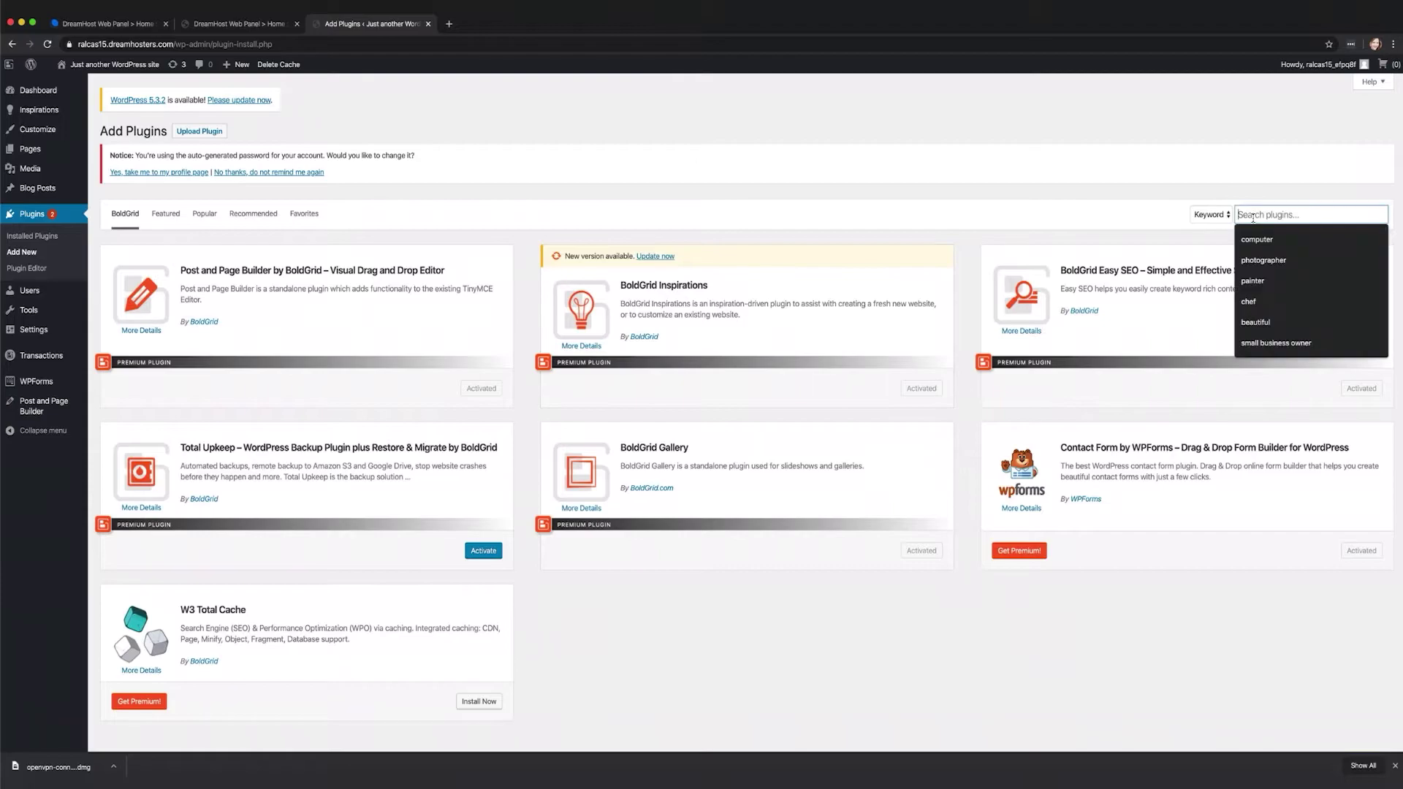
text(dreamhost automated migration)
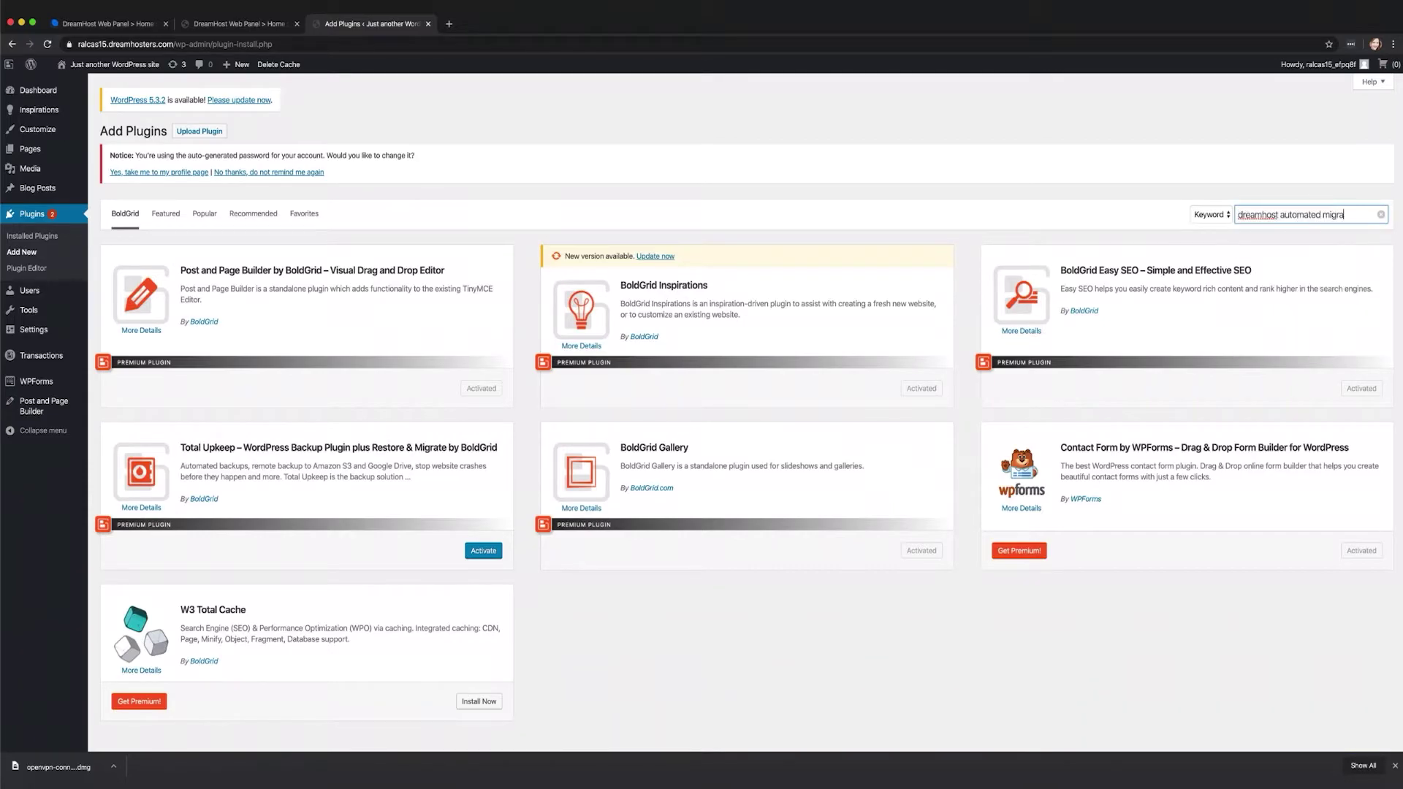
key(Return)
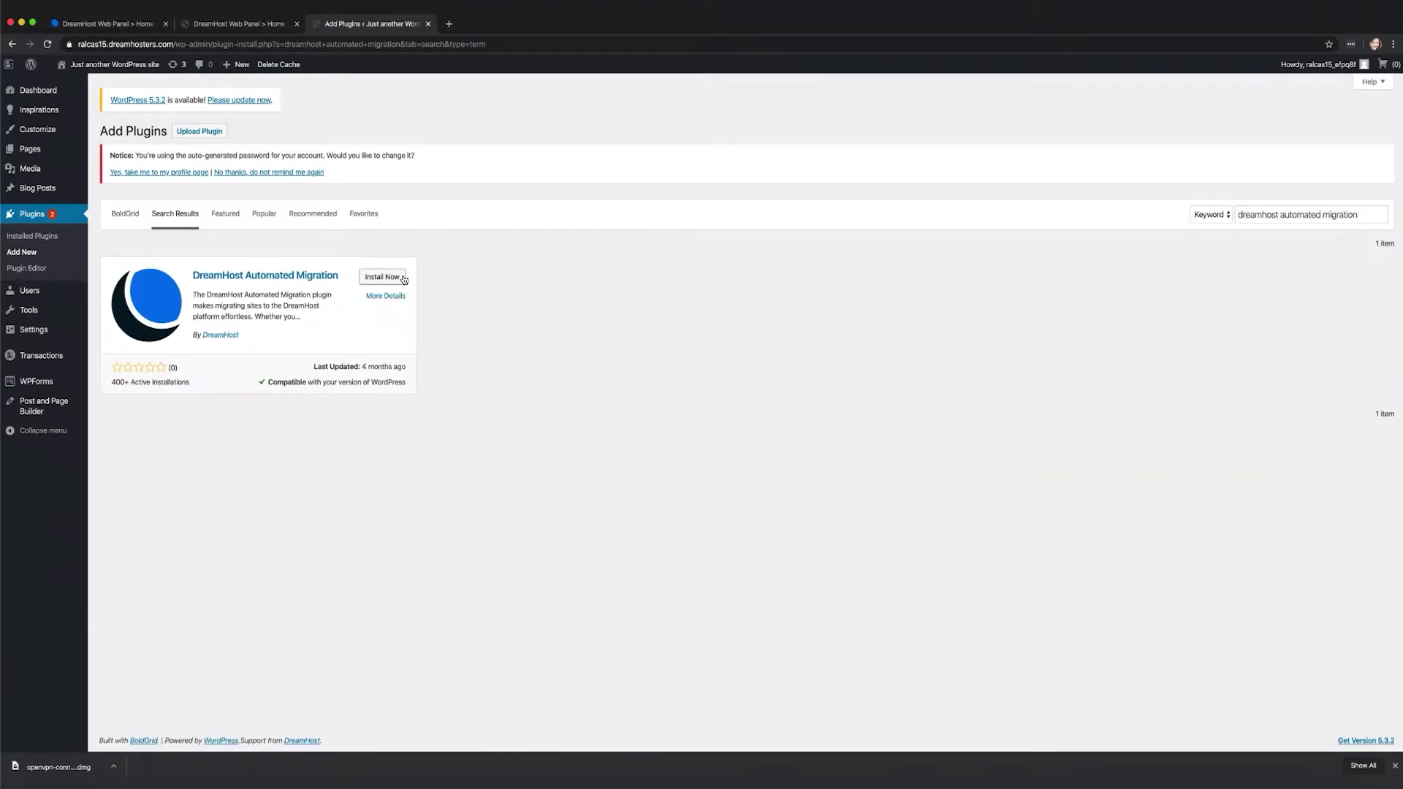
click(404, 279)
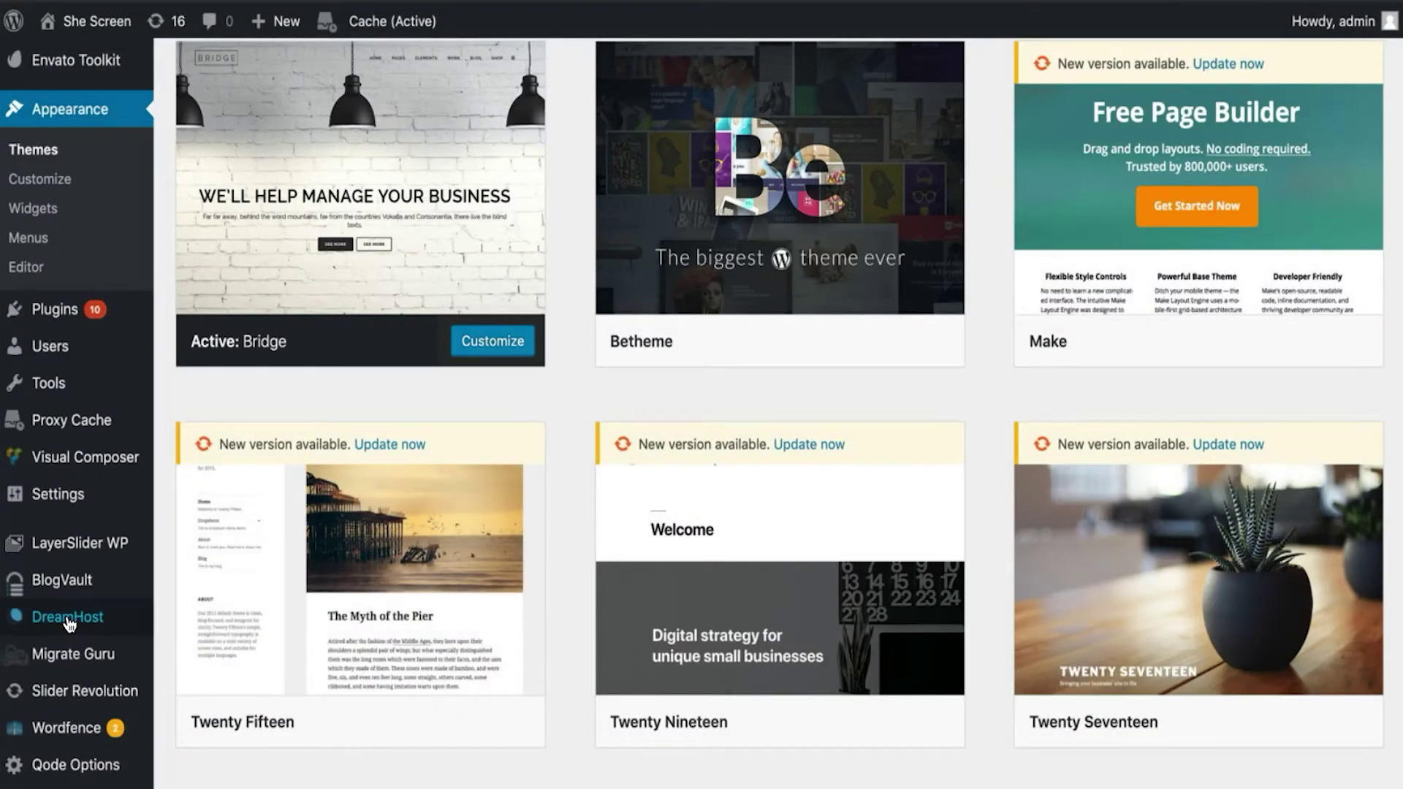
- Fill in the saved contact email, accept the terms, and start the DreamHost migration
click(68, 624)
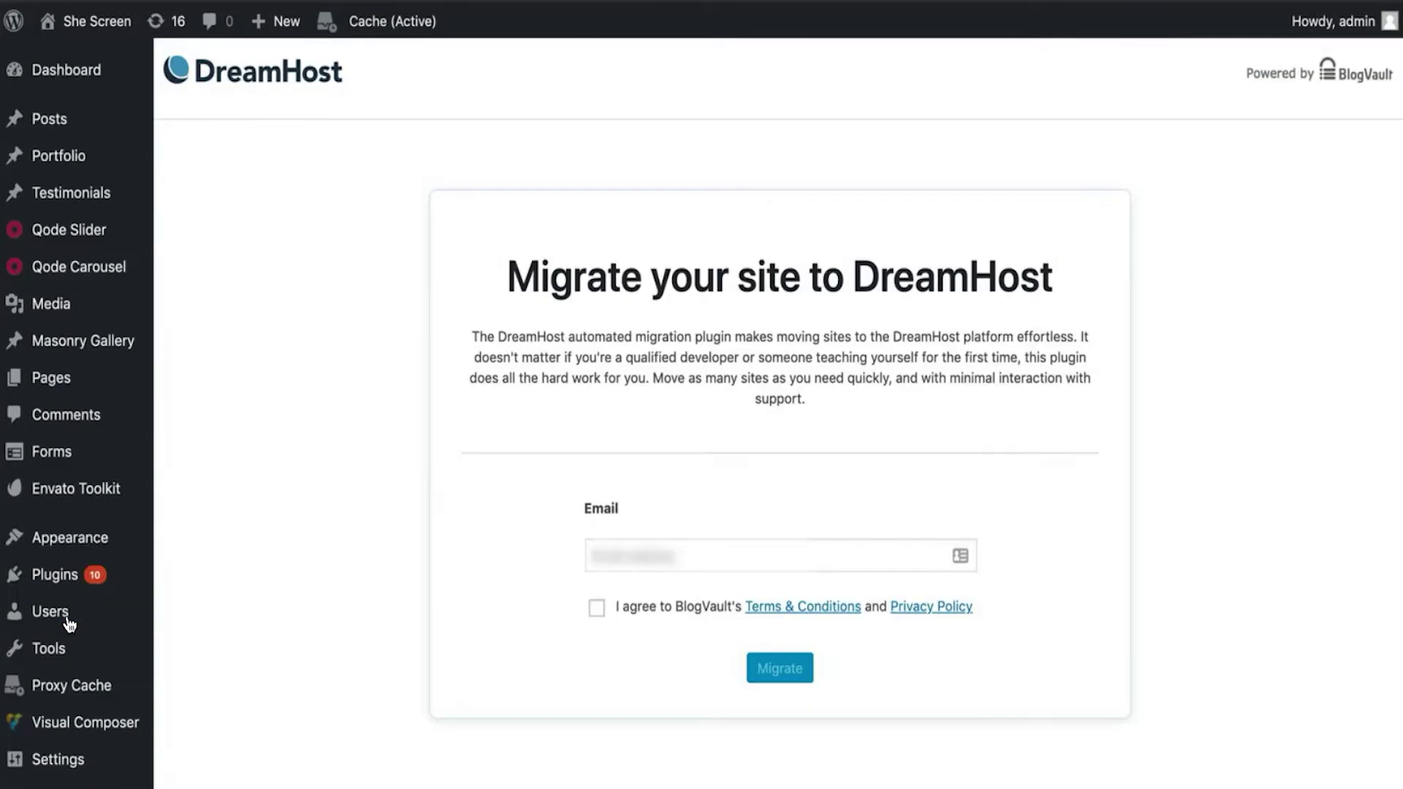
click(768, 555)
click(658, 641)
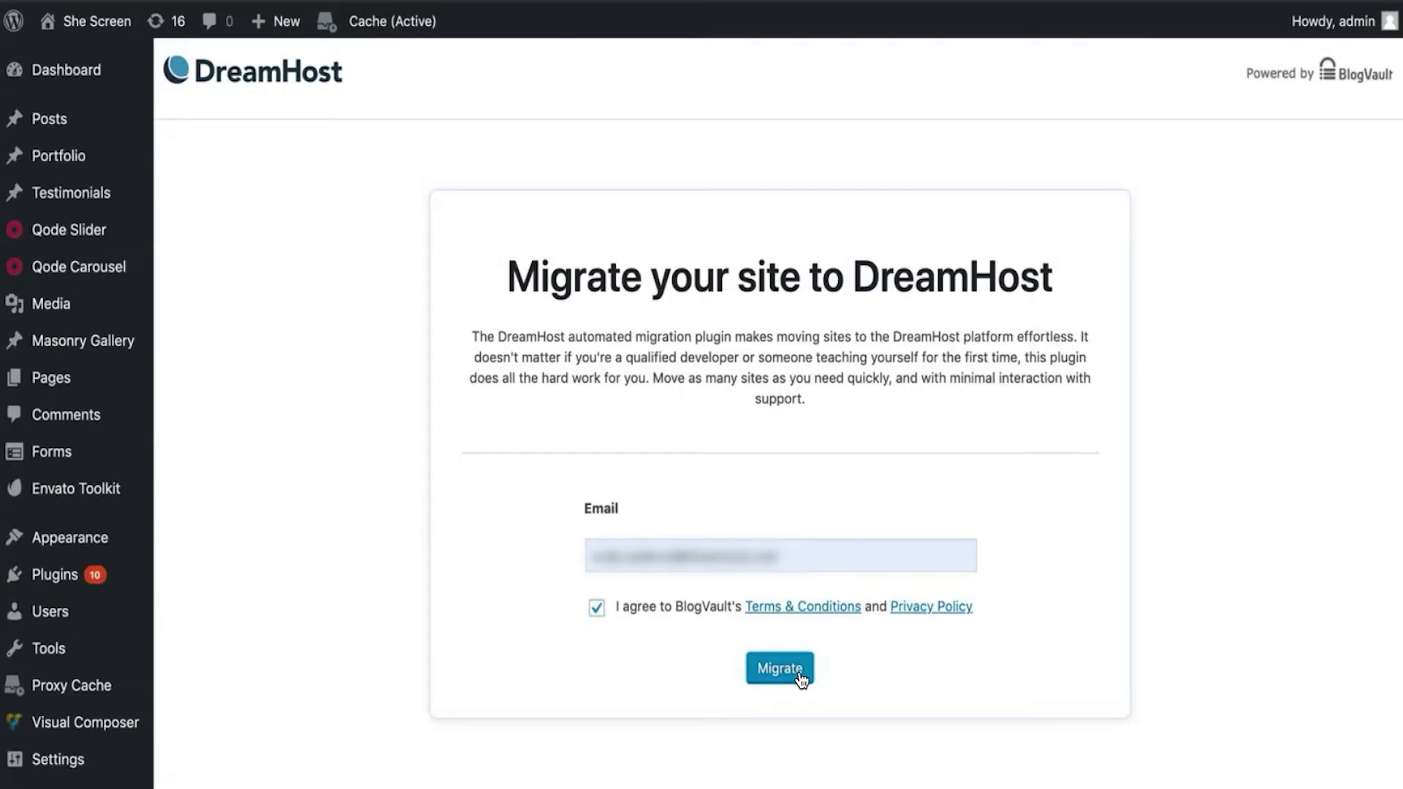
click(780, 668)
click(559, 276)
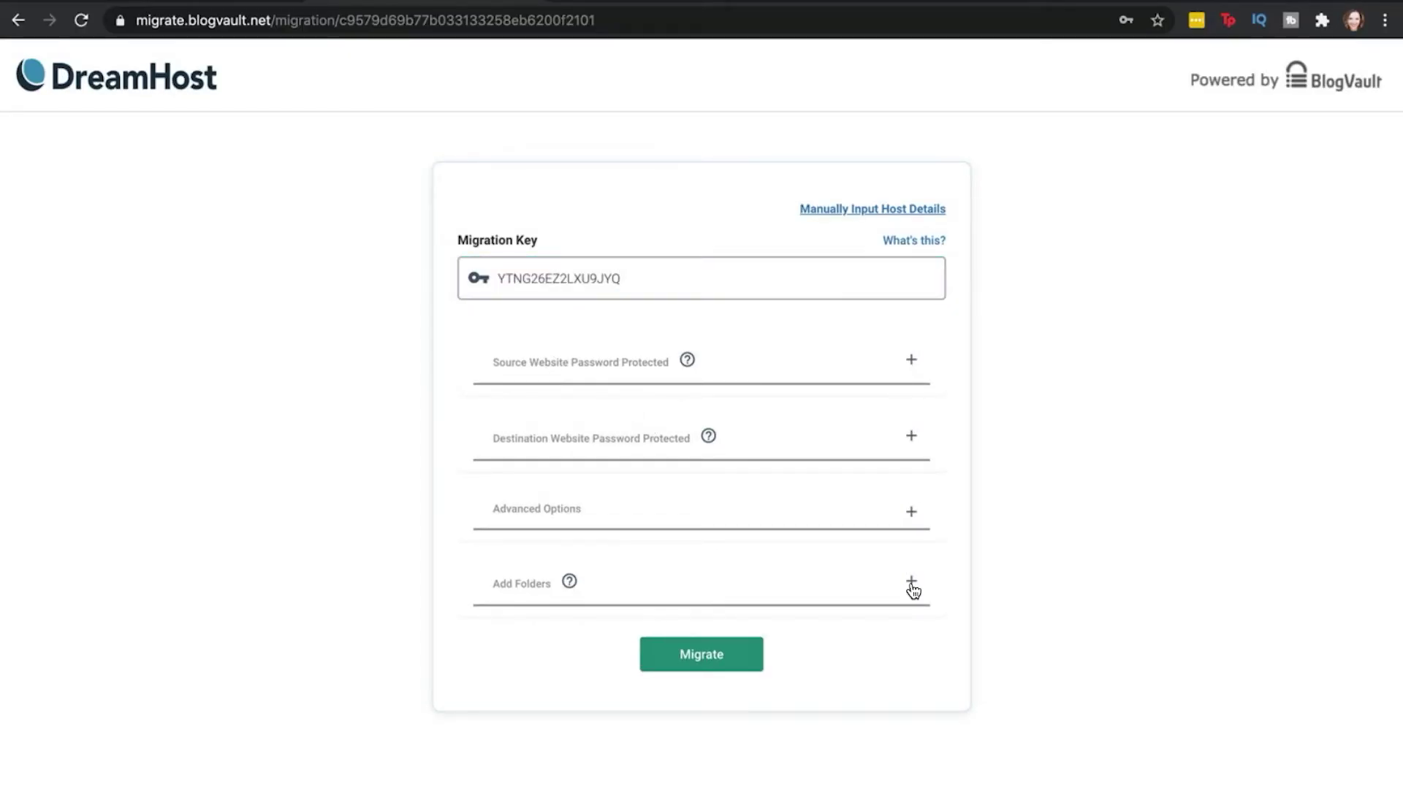
- Submit the BlogVault migration to DreamHost using the pasted migration key
click(737, 659)
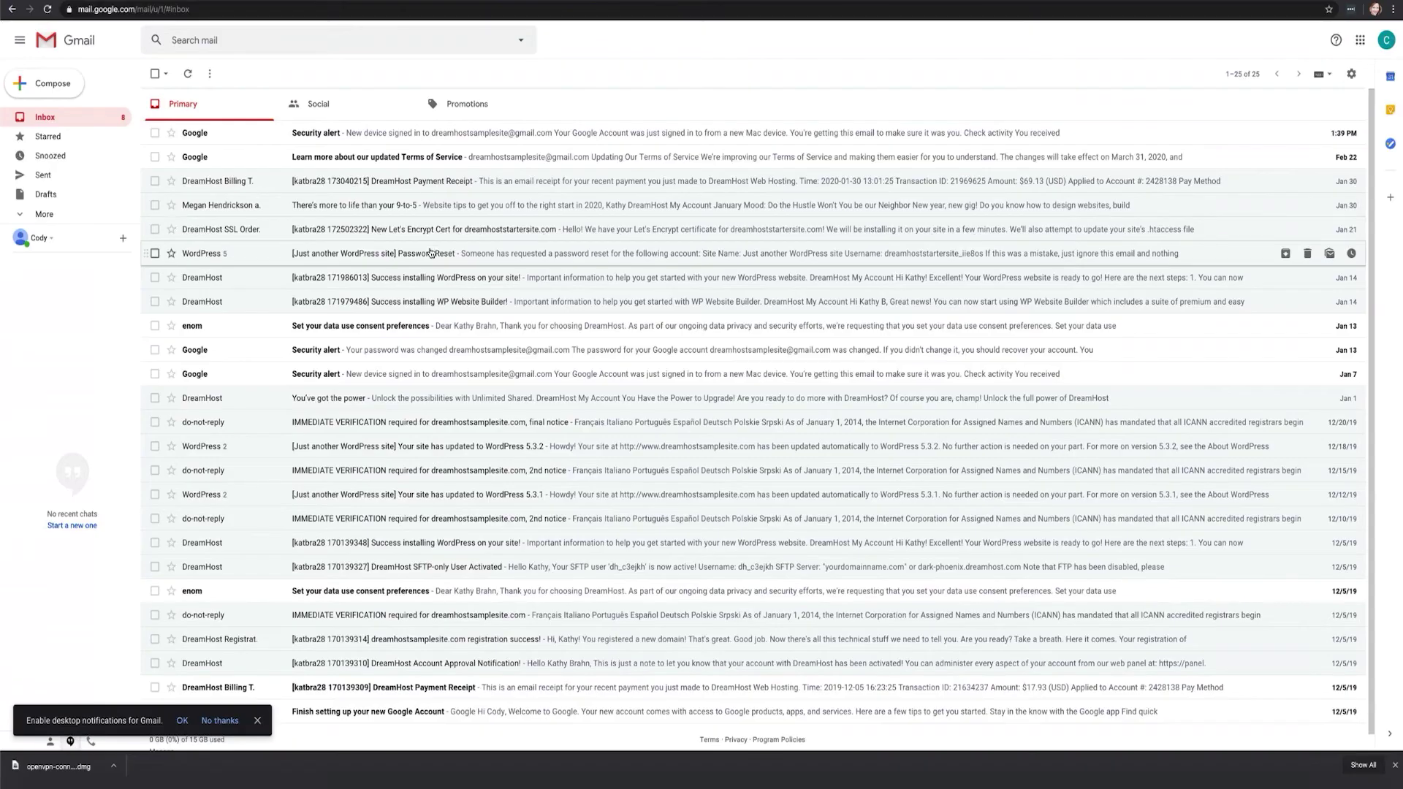
- Read the WordPress installation success email, then open DreamHost's DNS records help article
click(431, 278)
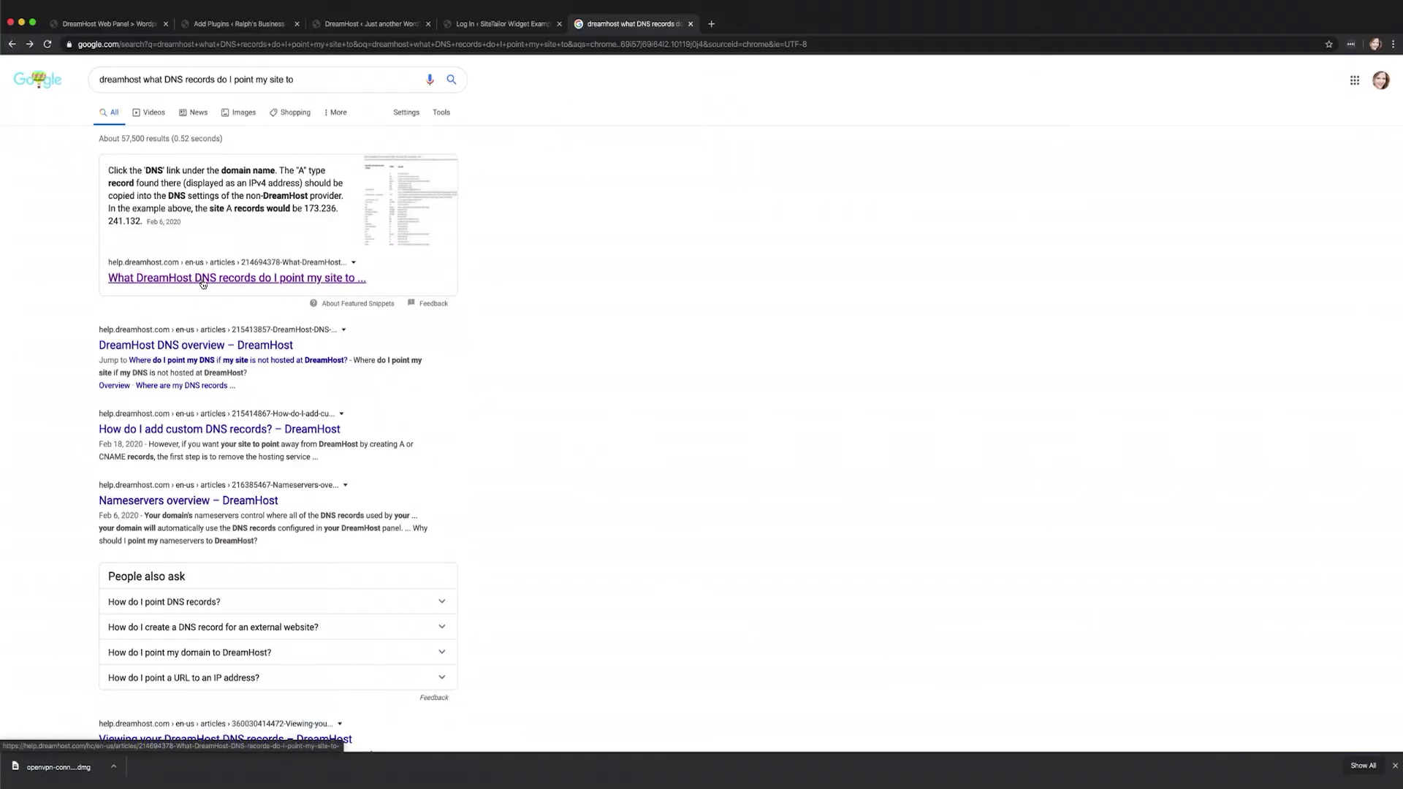
click(204, 282)
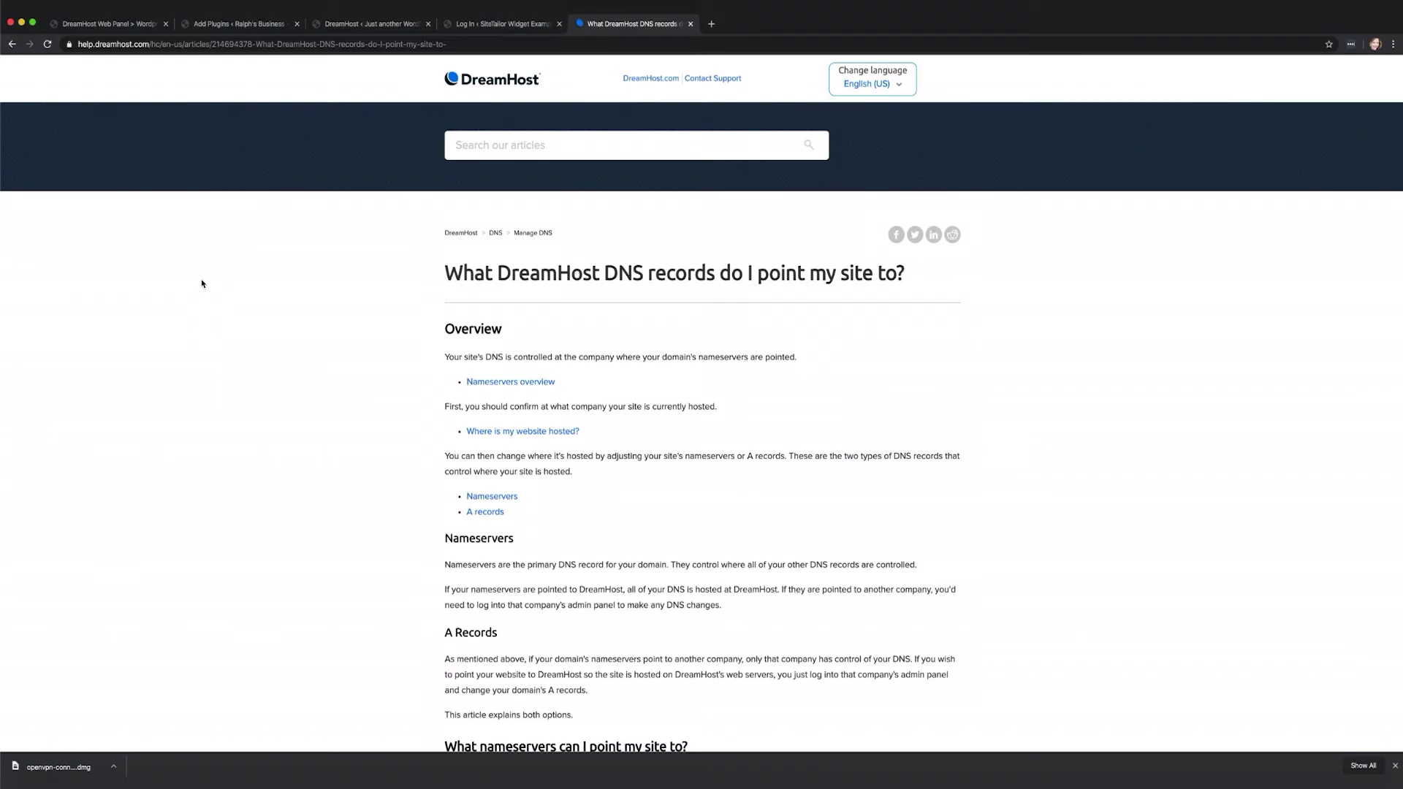
scroll(206, 300, down, 8)
scroll(330, 362, down, 5)
scroll(439, 406, down, 4)
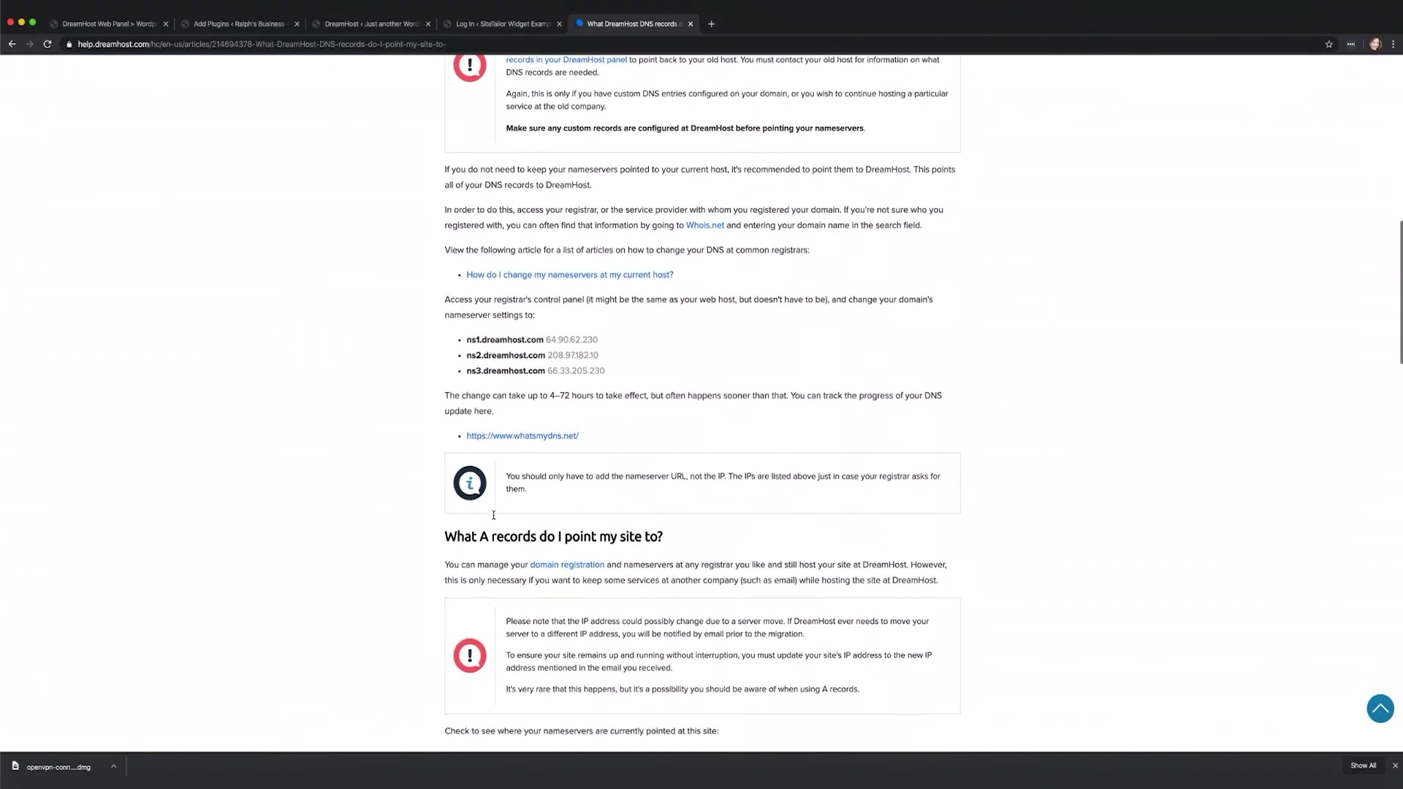
scroll(458, 414, down, 2)
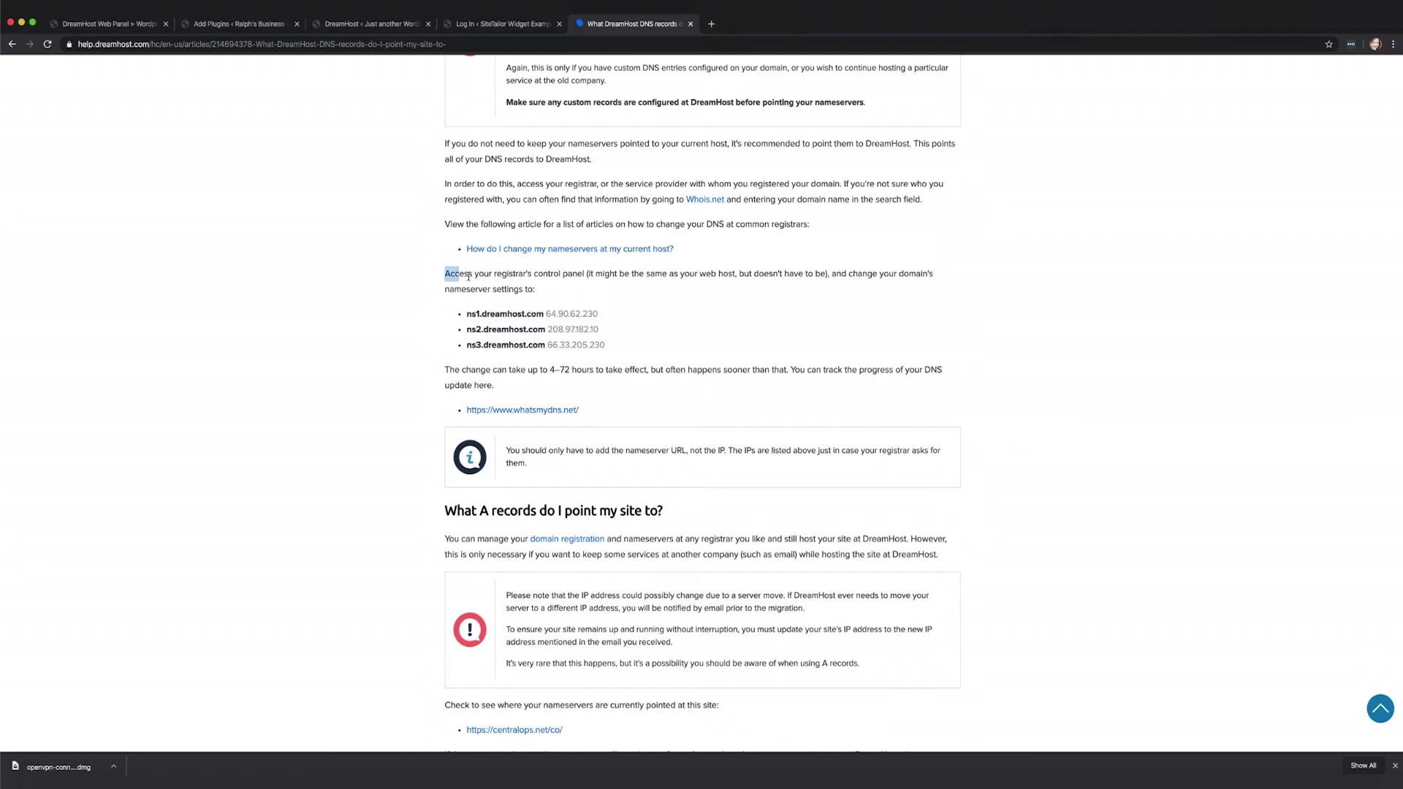
- Highlight the paragraph listing ns1–ns3.dreamhost.com and the DNS propagation note
mouse_move(446, 273)
mouse_down()
mouse_move(599, 331)
mouse_move(614, 383)
mouse_up()
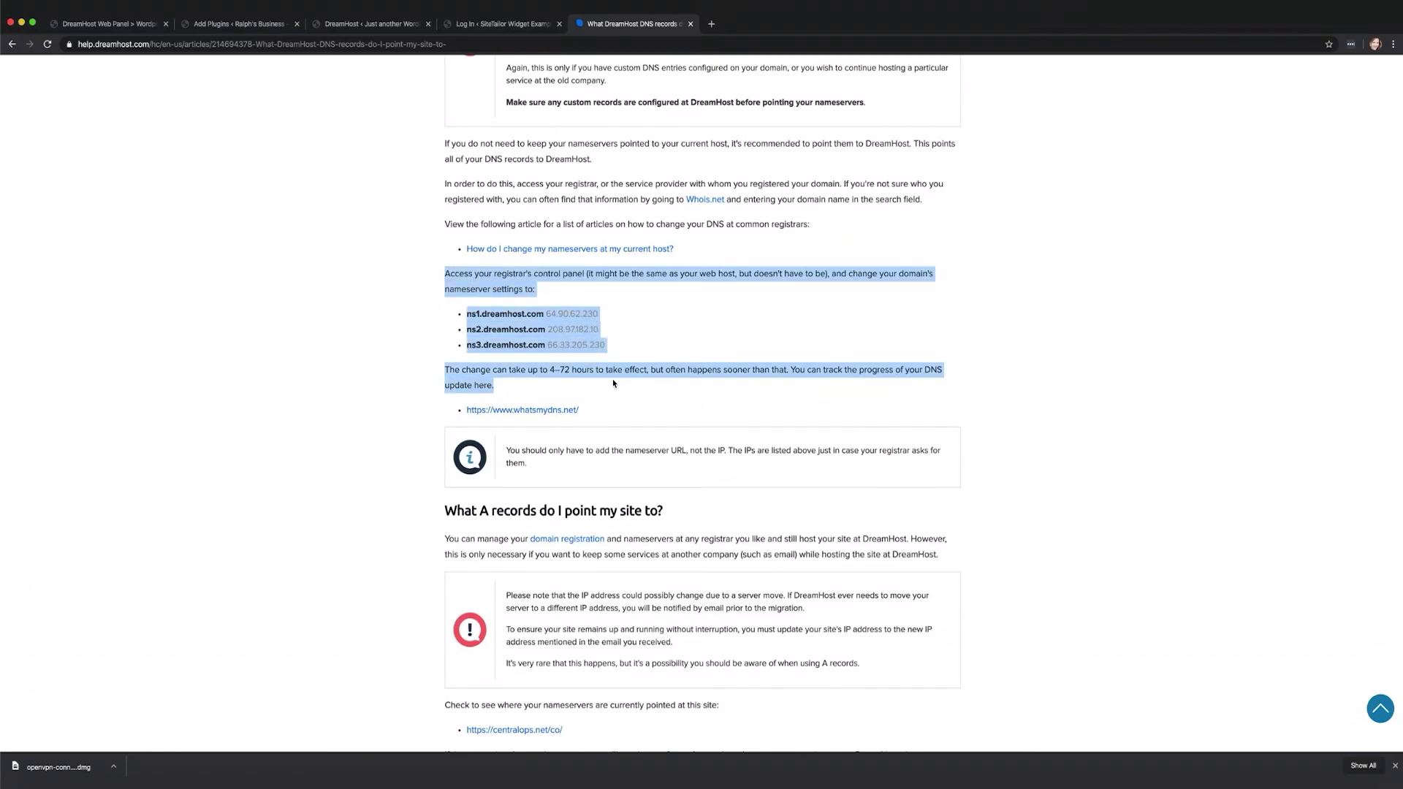